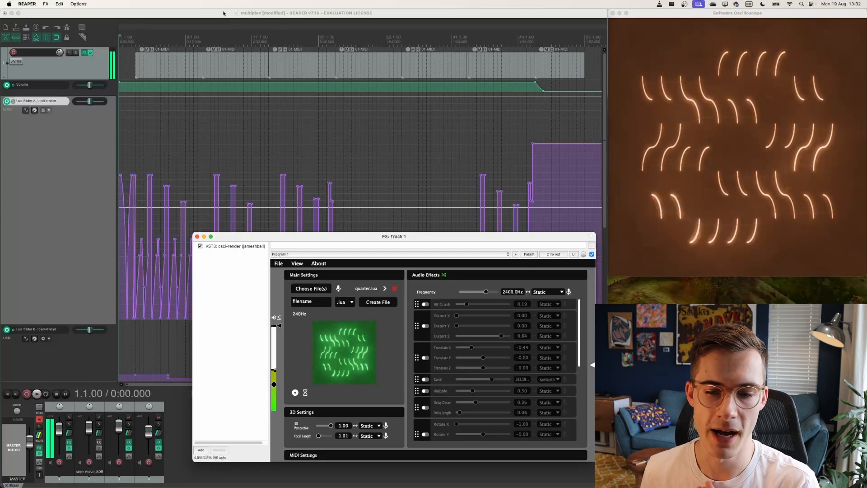
drag(318, 238, 260, 191)
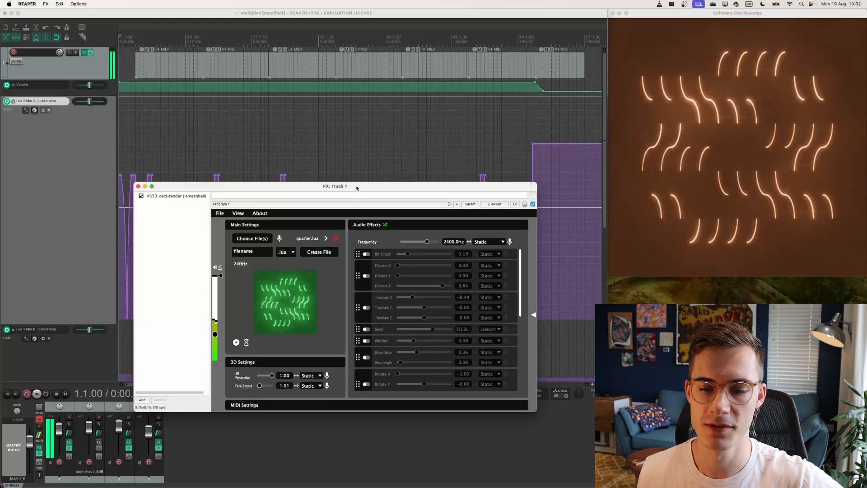
drag(357, 187, 434, 304)
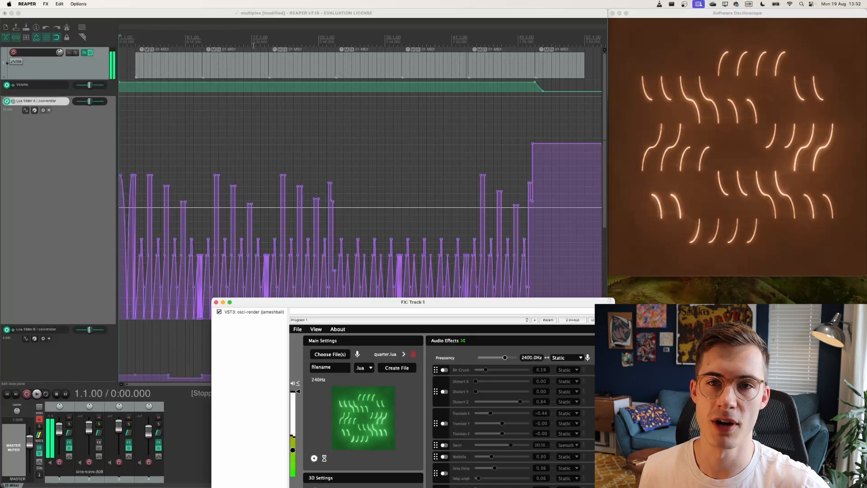
drag(390, 307, 260, 176)
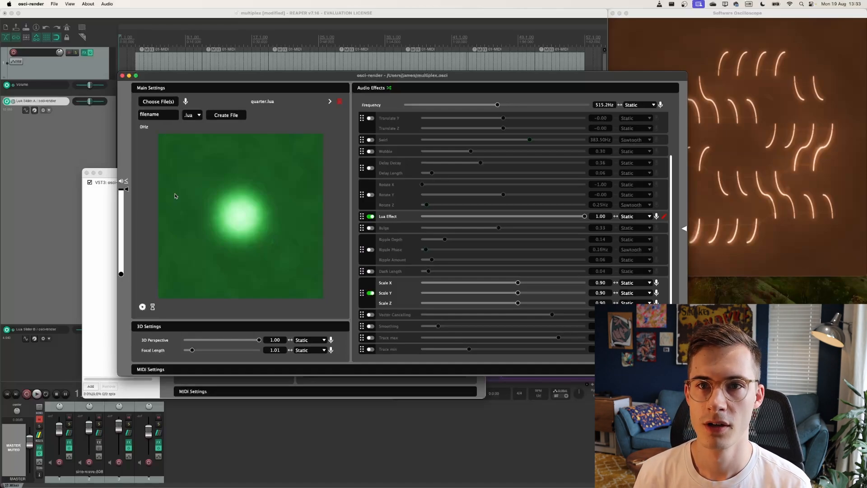
Raise the output volume in the standalone osci-render window and position the window clear of the oscilloscope
drag(266, 76, 245, 140)
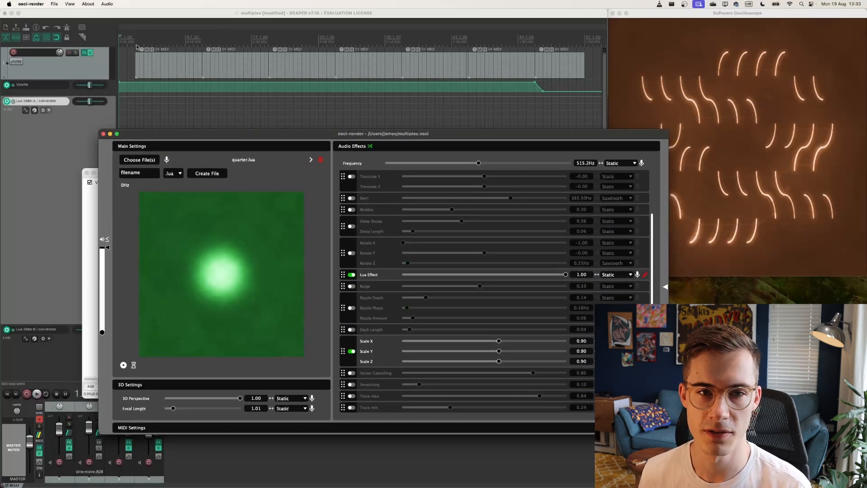
drag(199, 138, 219, 91)
click(260, 175)
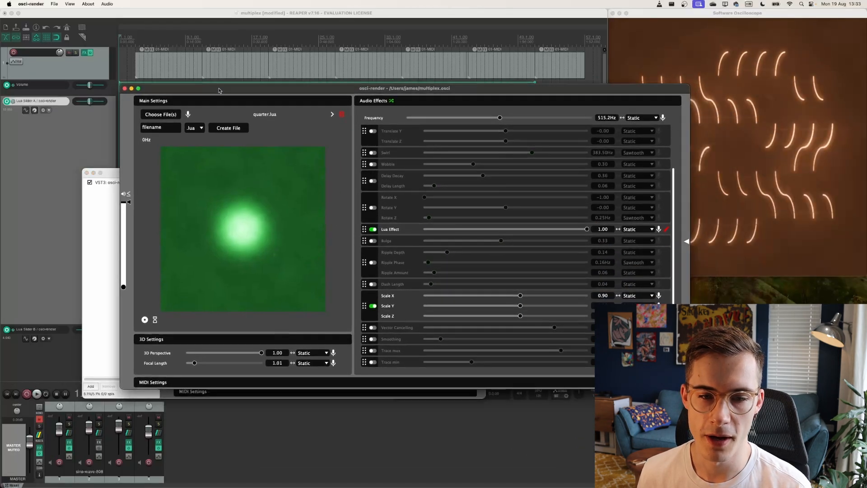
drag(122, 286, 123, 260)
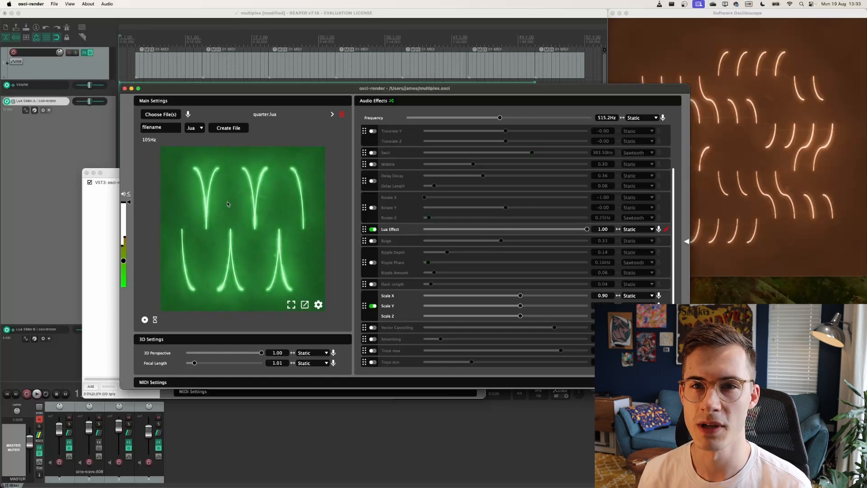
drag(571, 89, 474, 78)
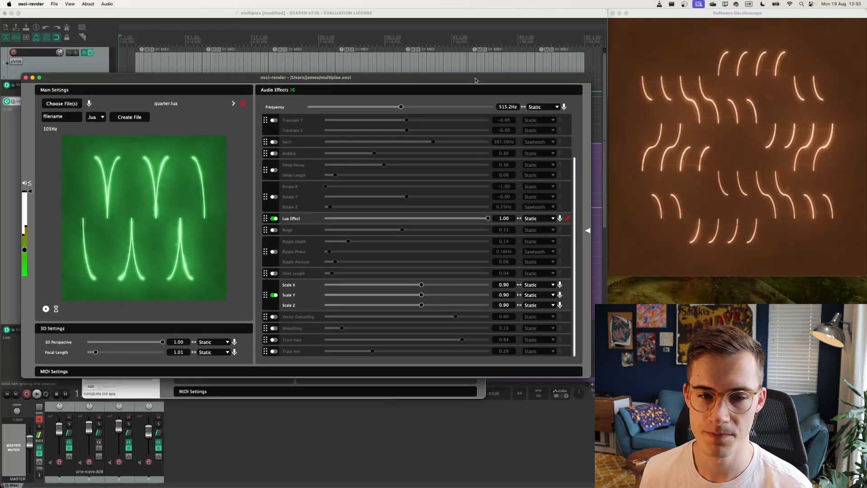
Switch the Lua Effect off and back on to compare the shape, and open its custom Lua code for editing
mouse_move(106, 163)
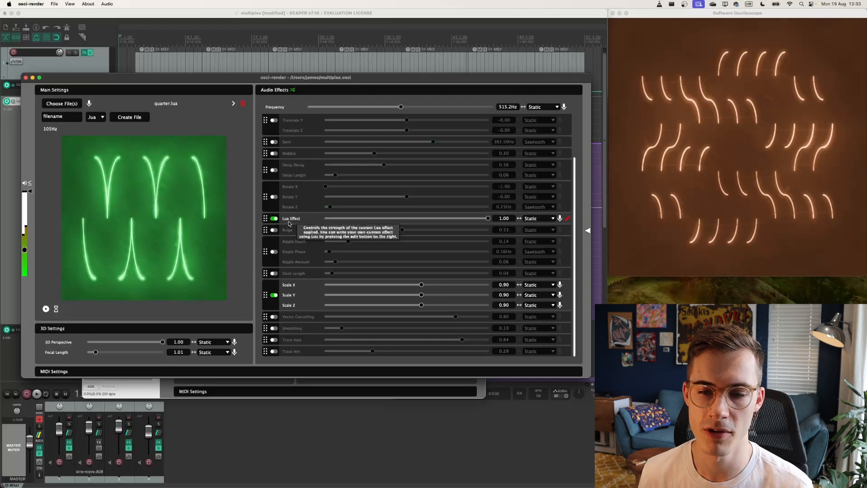
click(586, 229)
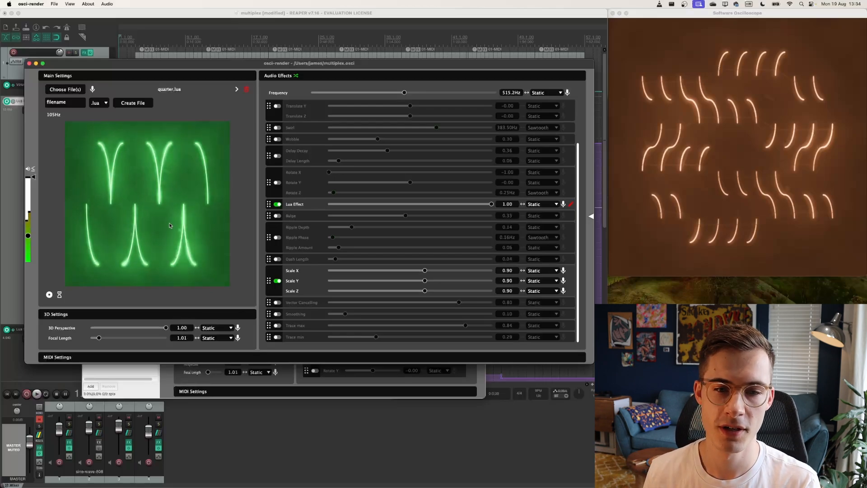
click(277, 204)
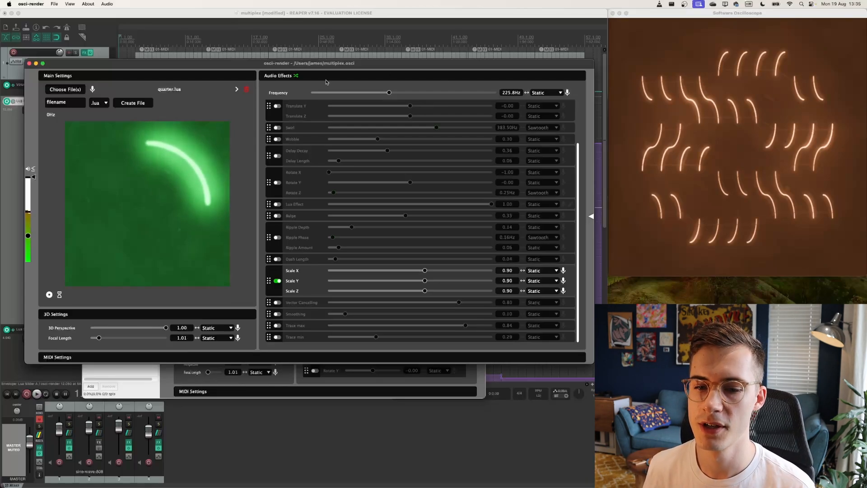
click(275, 205)
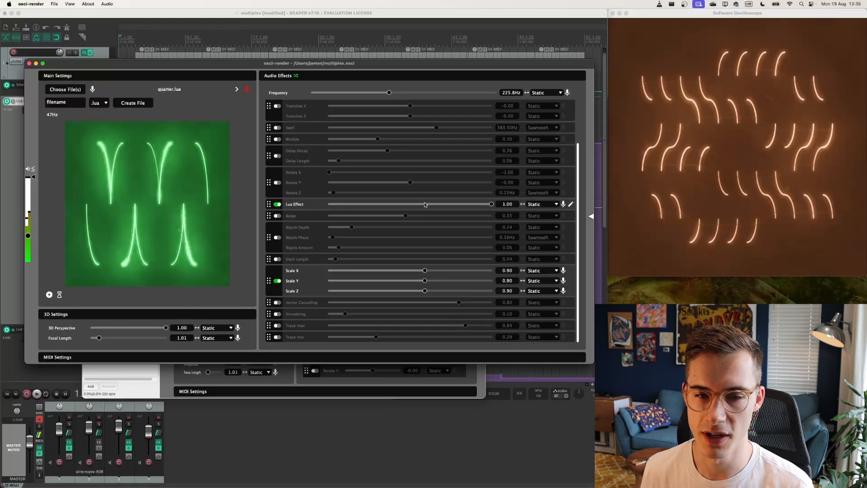
click(570, 204)
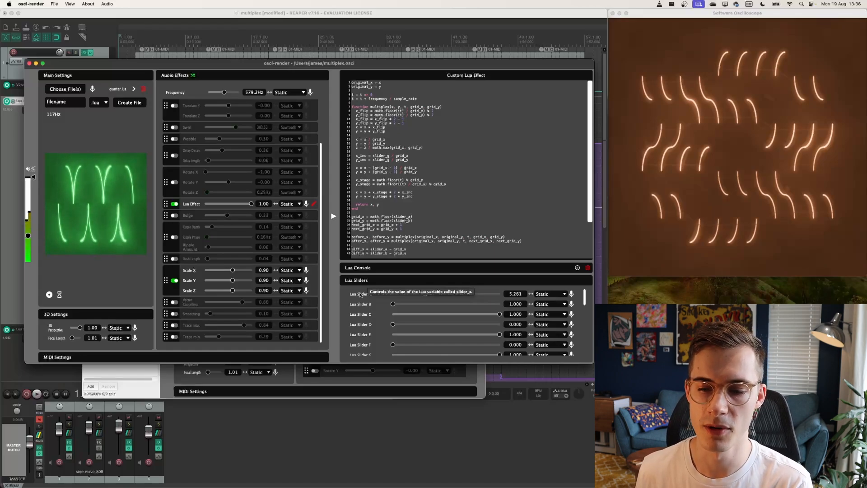
Set Lua Slider A to about 4.28 and Lua Slider B to about 5.48, with the frequency at about 1770 Hz
mouse_move(59, 191)
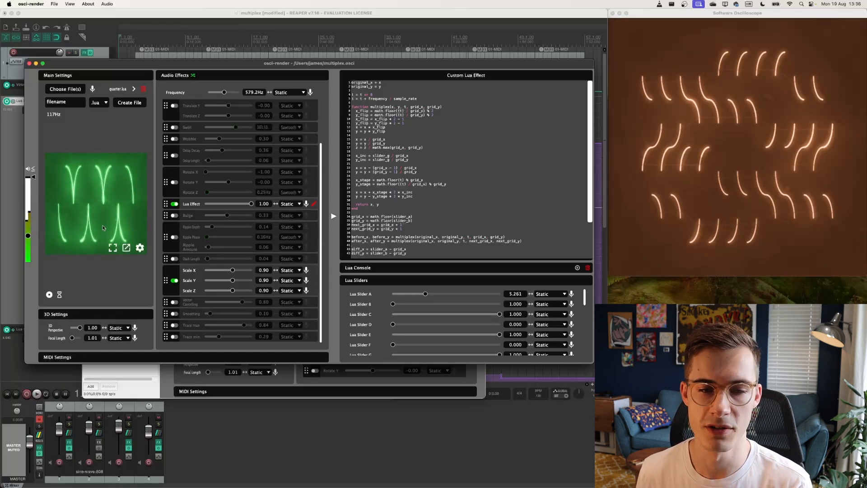
mouse_move(425, 294)
mouse_down()
mouse_move(470, 297)
mouse_move(395, 297)
mouse_move(417, 296)
mouse_move(407, 305)
mouse_move(428, 309)
mouse_move(418, 309)
mouse_up()
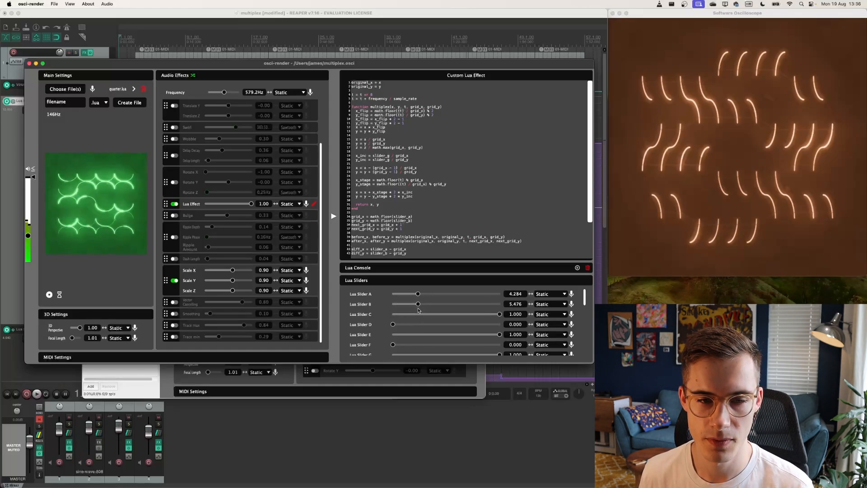
drag(224, 92, 228, 96)
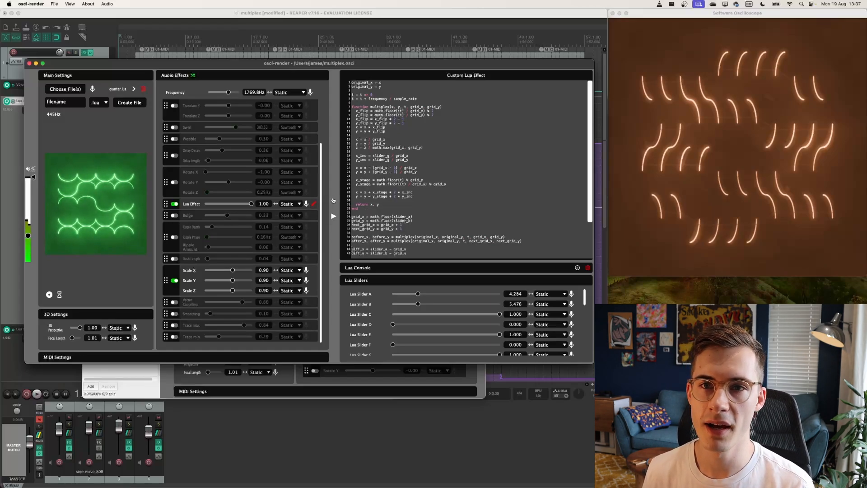
Reduce the grid by setting Lua Slider A to about 2.88 and Lua Slider B to about 3.85
mouse_move(418, 294)
mouse_down()
mouse_move(402, 294)
mouse_move(462, 300)
mouse_move(398, 300)
mouse_move(449, 300)
mouse_move(408, 298)
mouse_up()
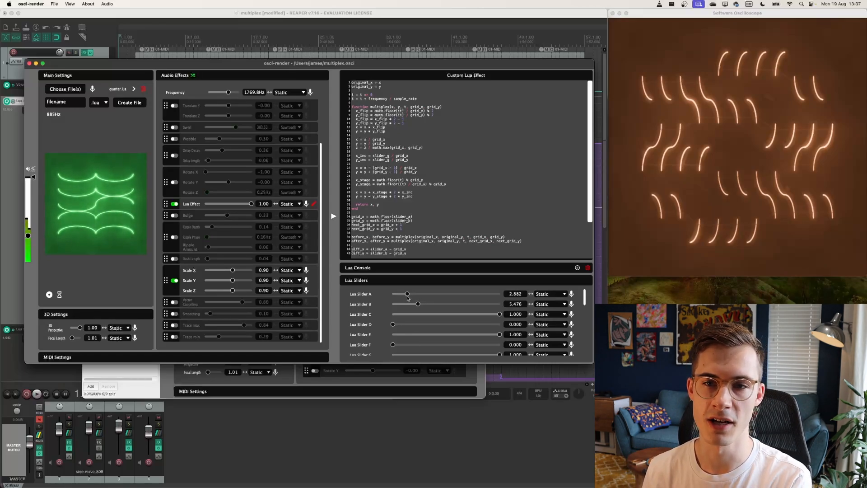
drag(418, 303, 408, 304)
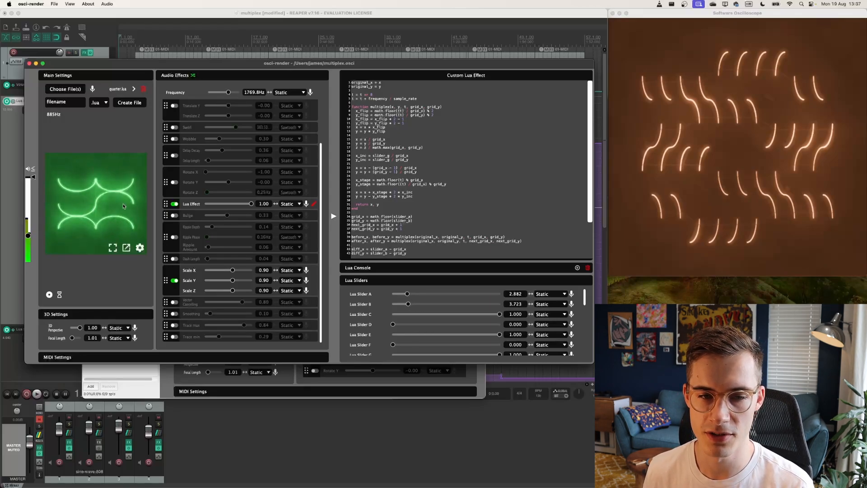
drag(408, 304, 413, 305)
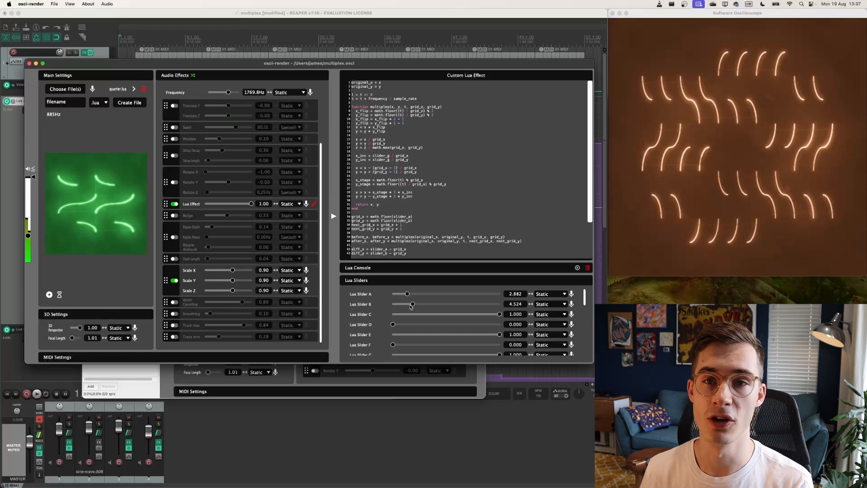
drag(412, 304, 409, 304)
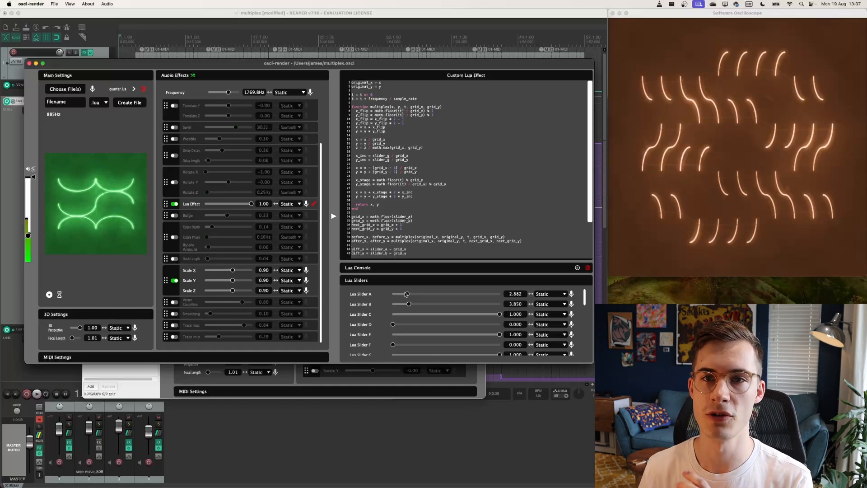
Raise Lua Slider A in stages through about 3.87 and 4.06 to about 5.84
mouse_move(60, 206)
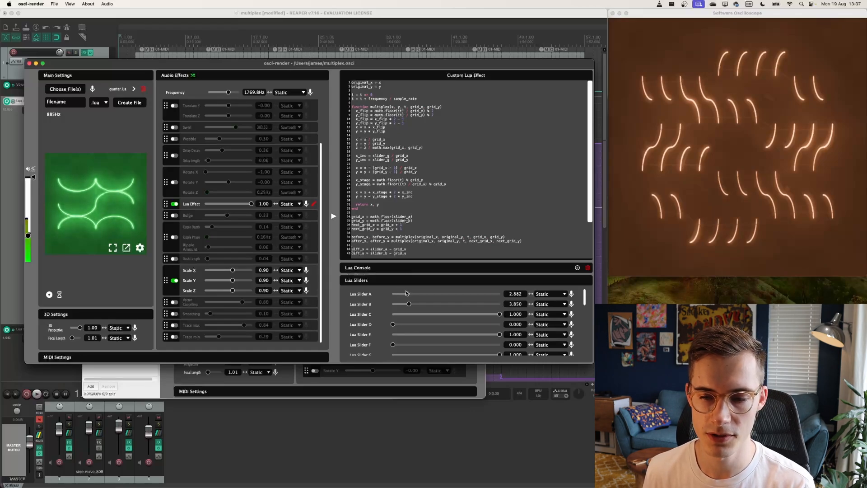
drag(407, 294, 415, 295)
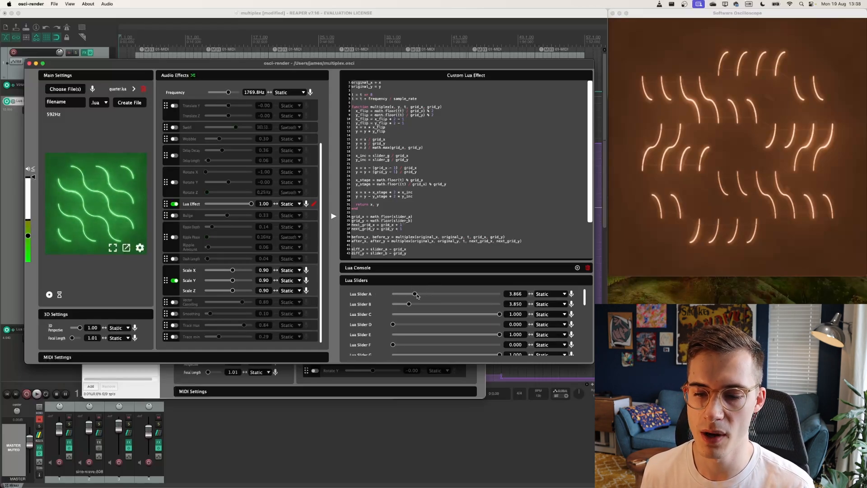
drag(413, 295, 416, 294)
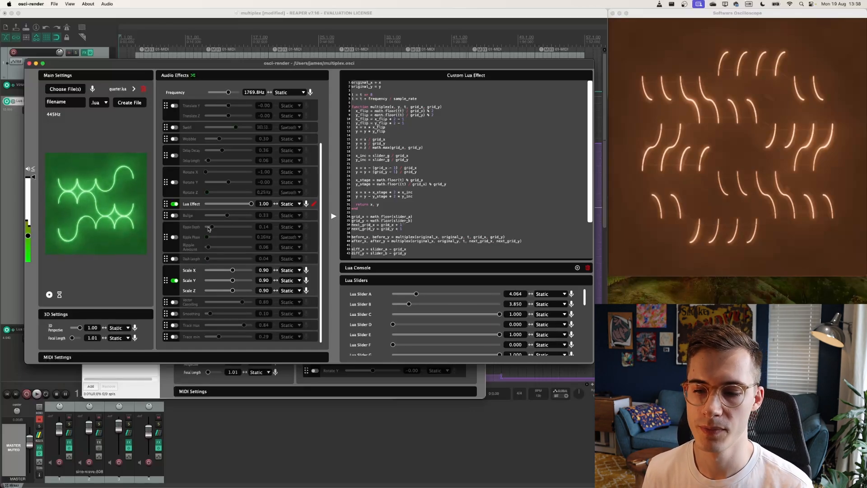
mouse_move(111, 158)
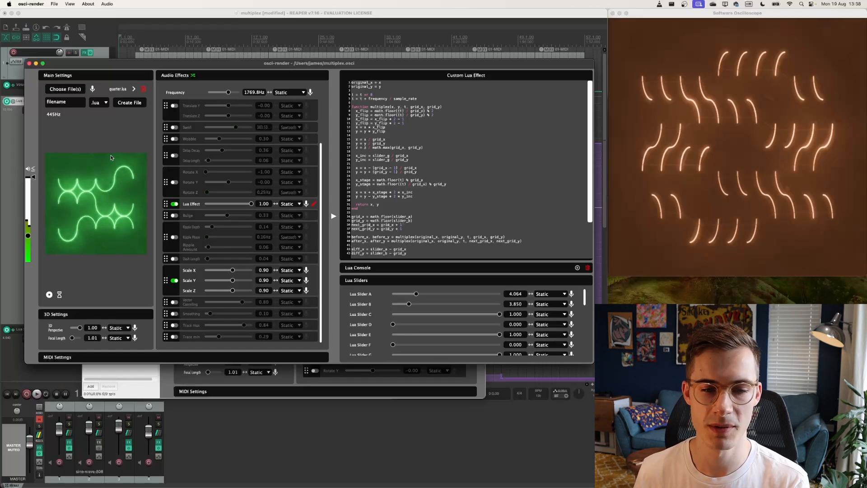
drag(416, 293, 429, 297)
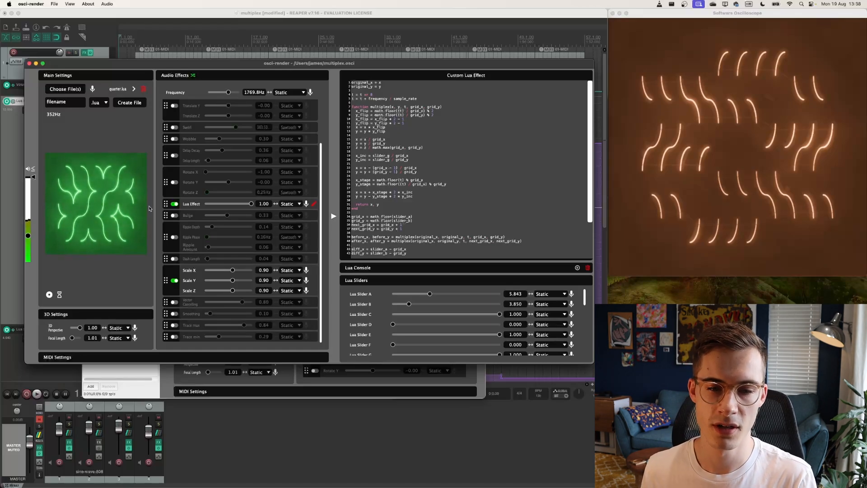
With the Lua Effect switched off and the frequency at about 276 Hz, set Lua Slider Z to about 0.289
click(175, 204)
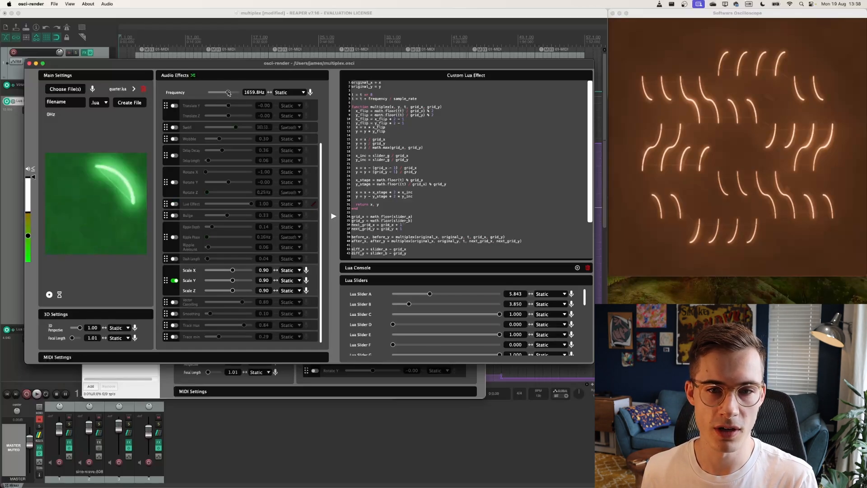
drag(228, 92, 221, 92)
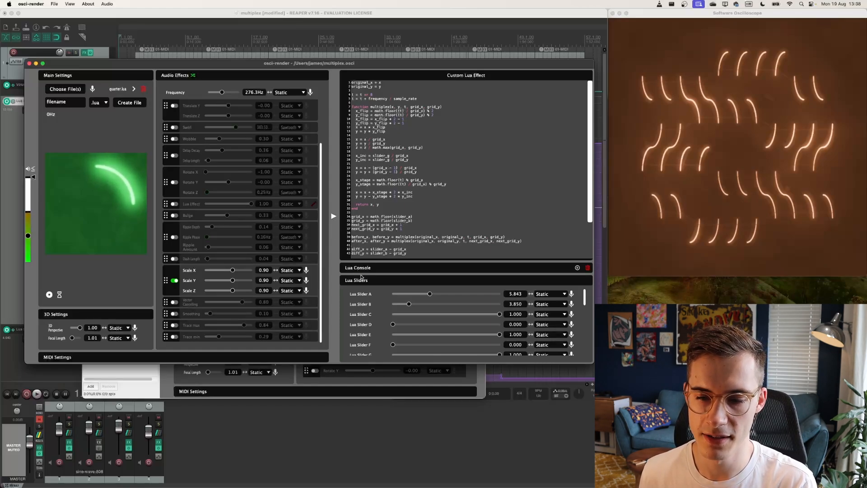
drag(363, 274, 363, 153)
scroll(382, 293, down, 5)
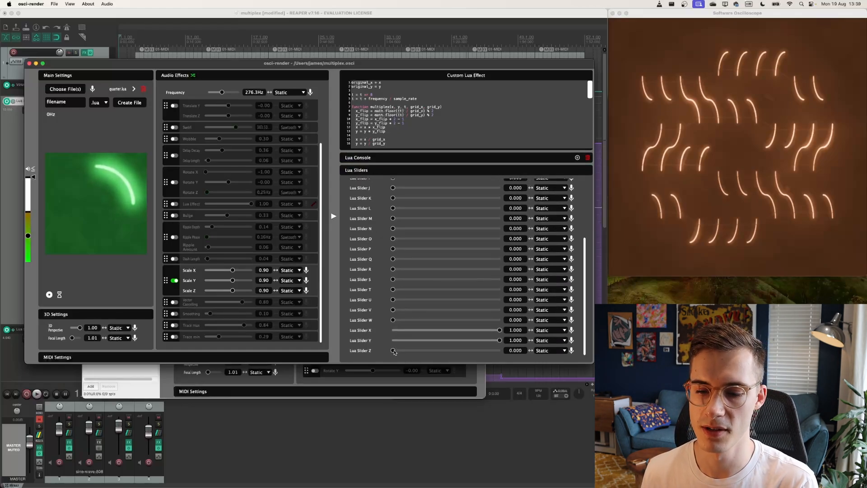
drag(394, 351, 424, 354)
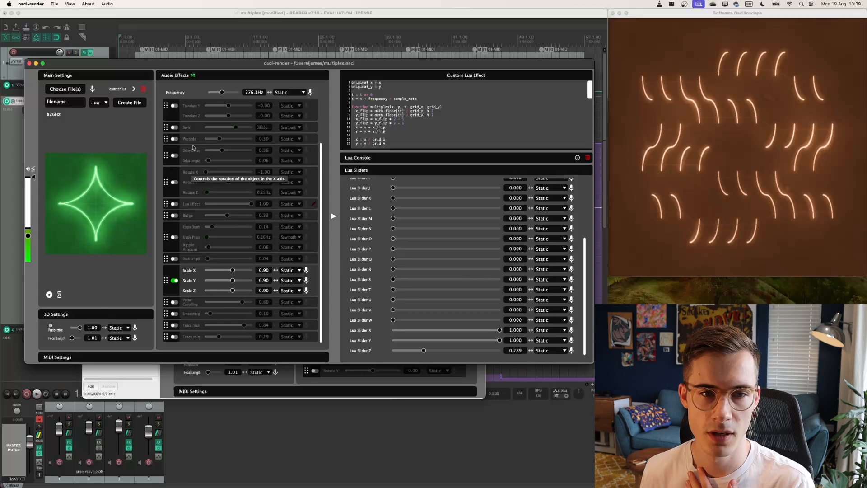
Re-enable the Lua Effect at a frequency of about 1991 Hz and raise Lua Slider A to about 6.06
scroll(374, 190, up, 5)
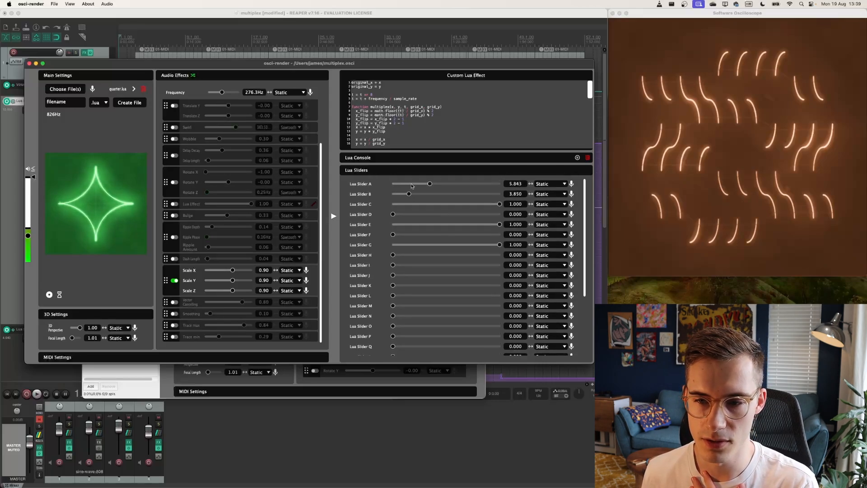
click(174, 204)
drag(222, 92, 228, 95)
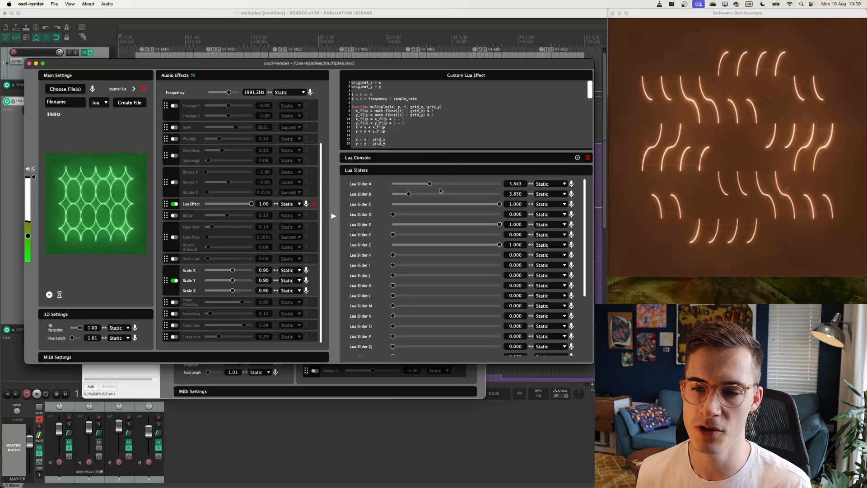
mouse_move(429, 183)
mouse_down()
mouse_move(407, 184)
mouse_move(453, 183)
mouse_move(405, 183)
mouse_move(431, 182)
mouse_up()
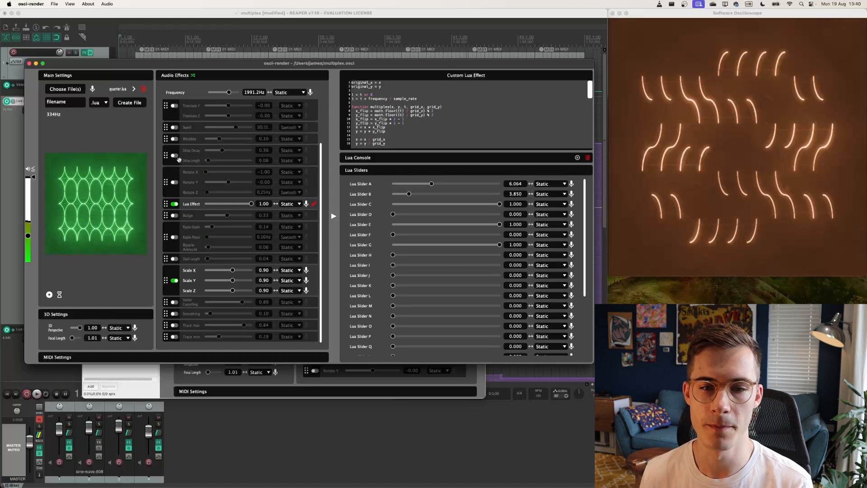
Enable the Rotate effect and reduce Lua Slider A to about 4.16
click(174, 182)
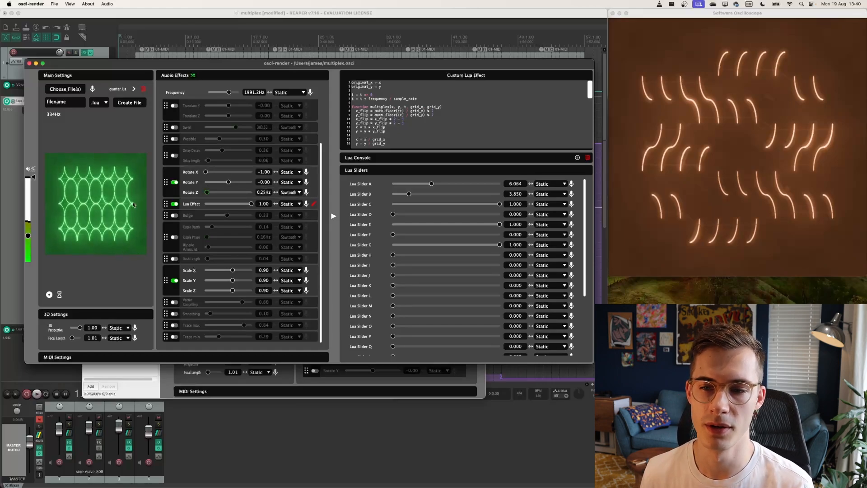
drag(432, 184, 410, 184)
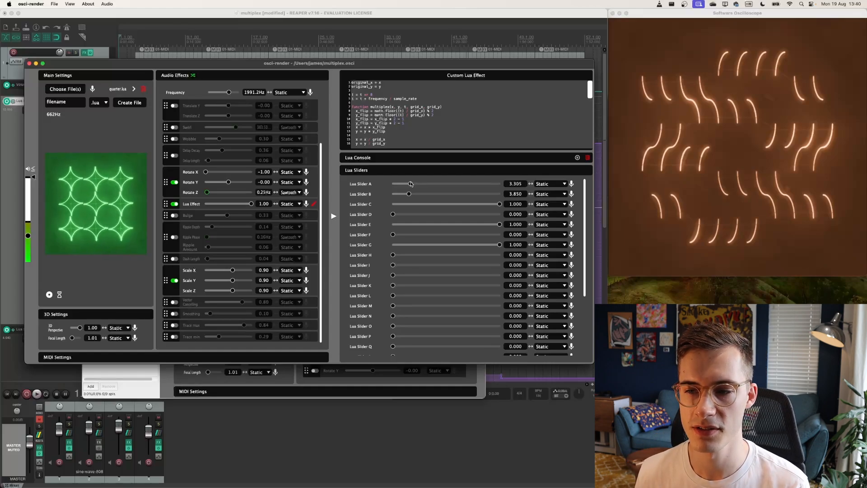
drag(410, 184, 416, 184)
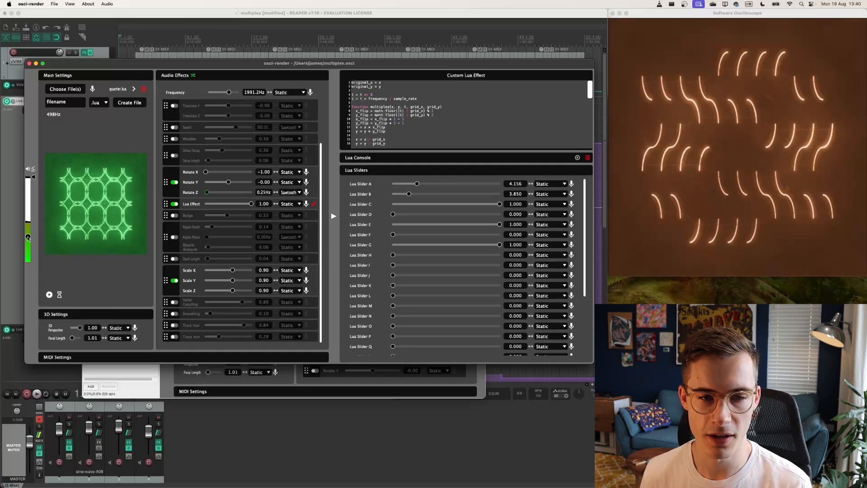
Turn the output volume all the way down and switch to the REAPER project window
drag(27, 237, 28, 296)
click(215, 14)
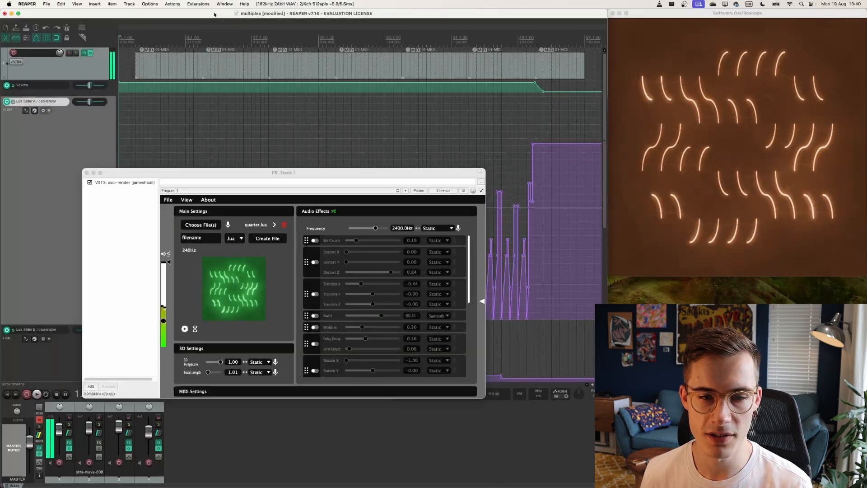
Unmute the master track, play the project from bar 13 with the osci-render window moved off the automation, and stop playback
click(39, 421)
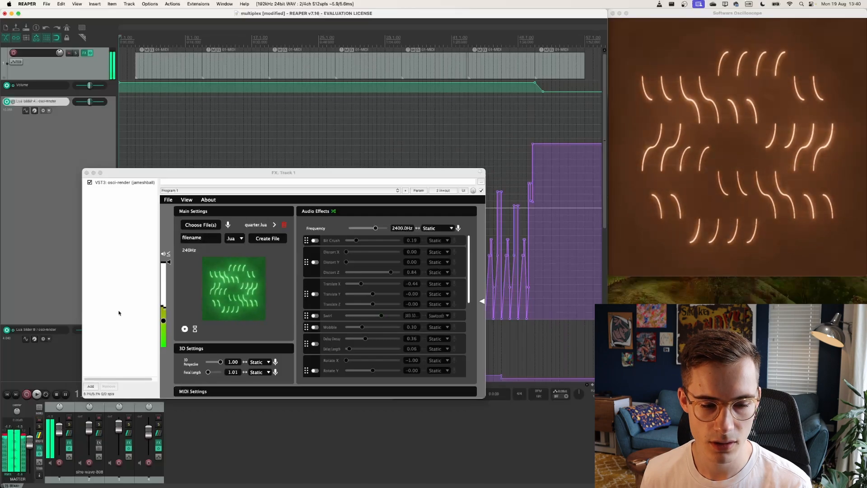
click(37, 395)
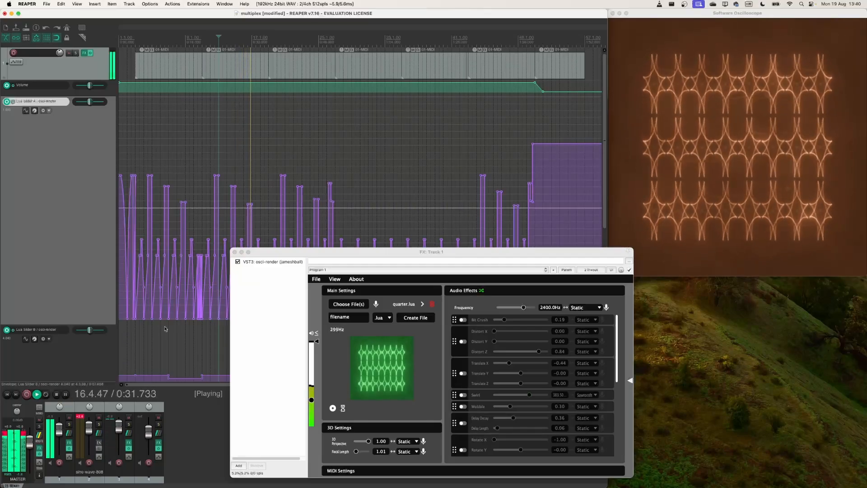
drag(285, 253, 354, 232)
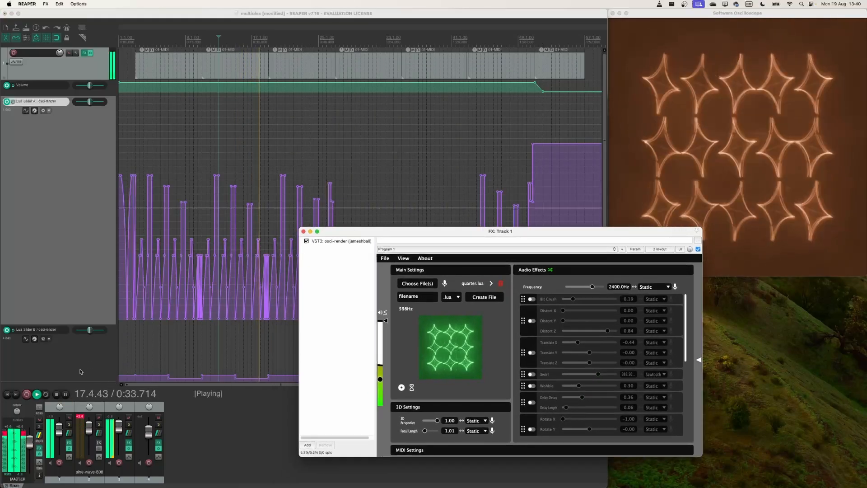
click(56, 394)
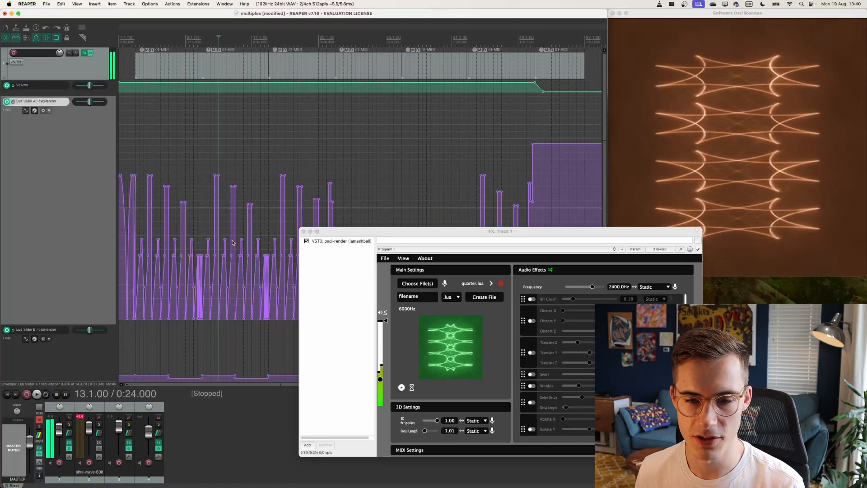
Reposition the Track 1 osci-render window and show the quarter.lua code and Lua sliders beside the lower part of its effects list
scroll(216, 252, up, 8)
drag(335, 228, 427, 220)
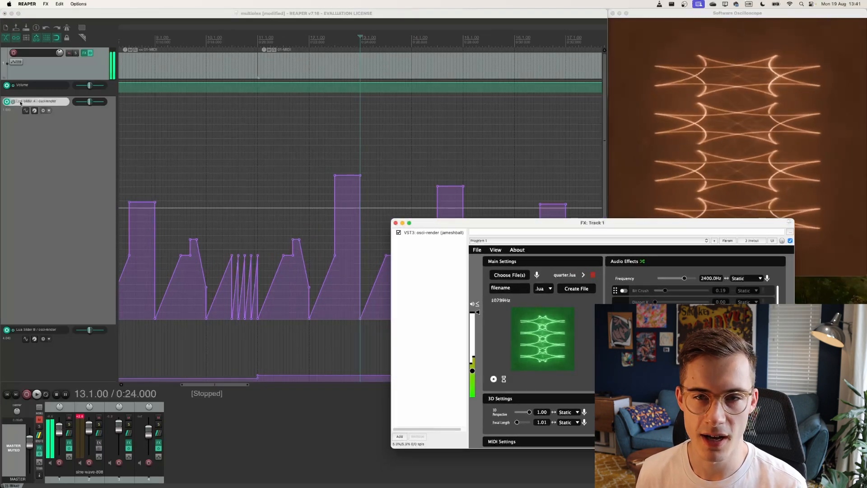
drag(524, 225, 219, 170)
scroll(481, 294, down, 10)
click(482, 293)
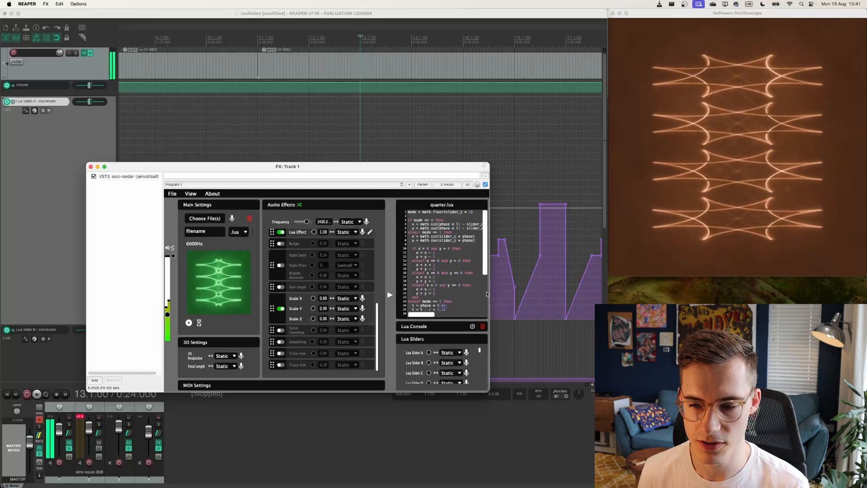
key(ctrl+Up)
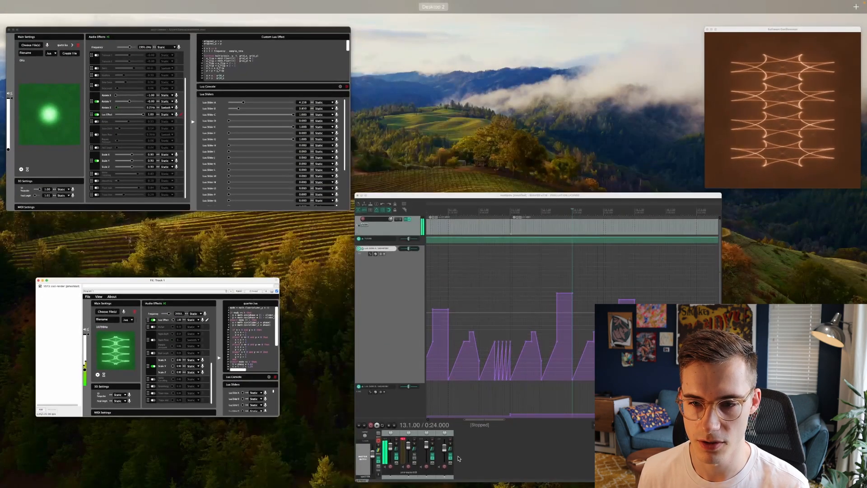
click(353, 178)
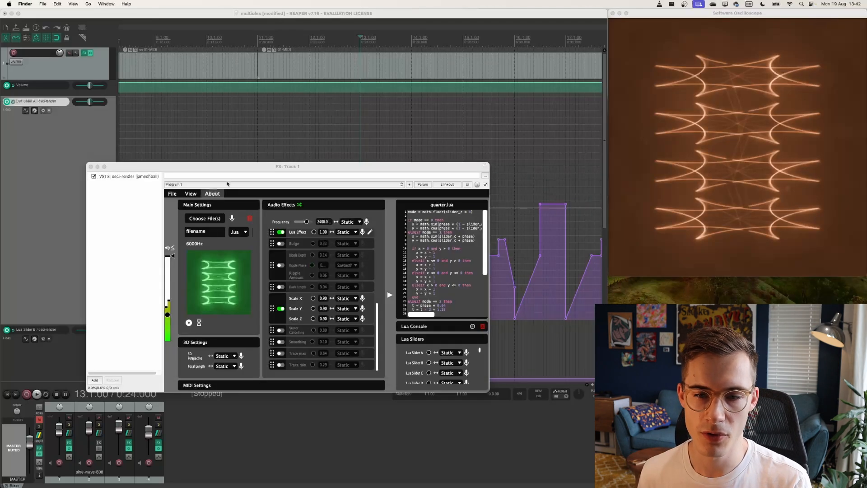
click(241, 172)
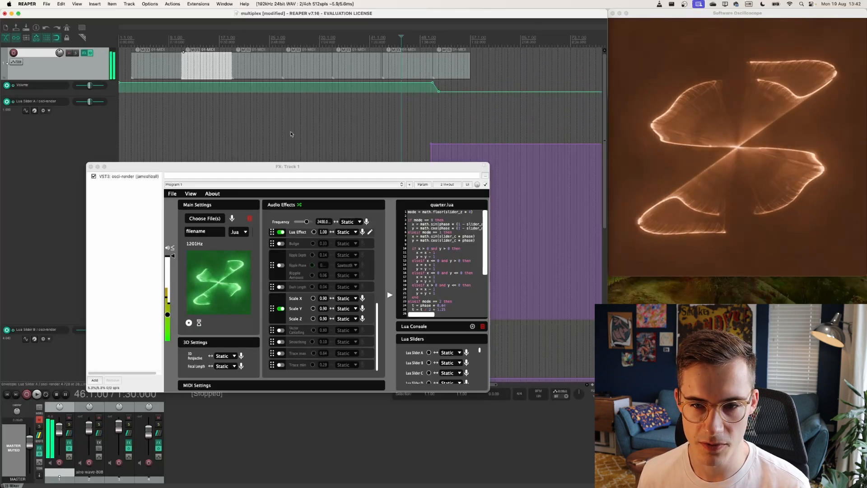
Move the osci-render window clear of the arrangement to examine the automation lanes below Lua Slider A and the other tracks' items
drag(287, 166, 298, 404)
scroll(106, 238, down, 6)
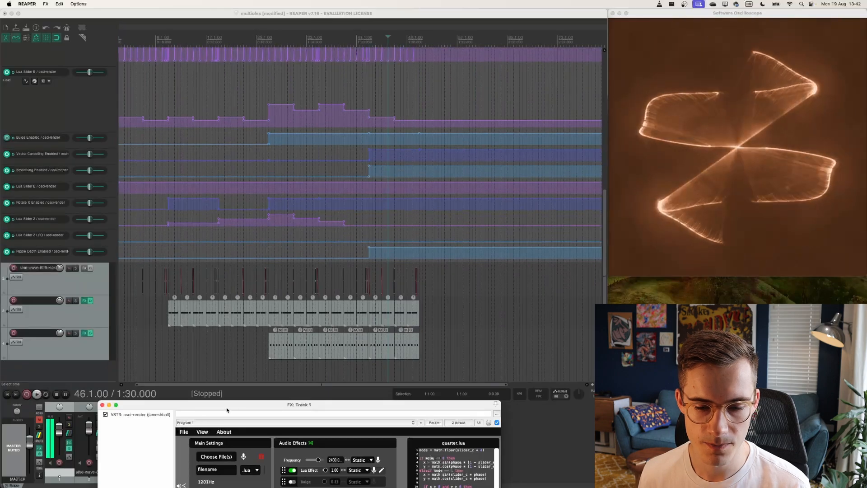
drag(225, 409, 271, 338)
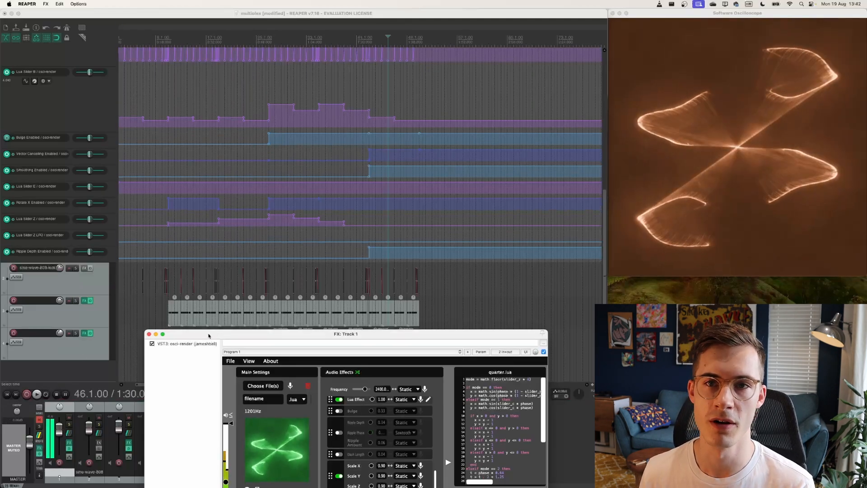
drag(209, 335, 250, 352)
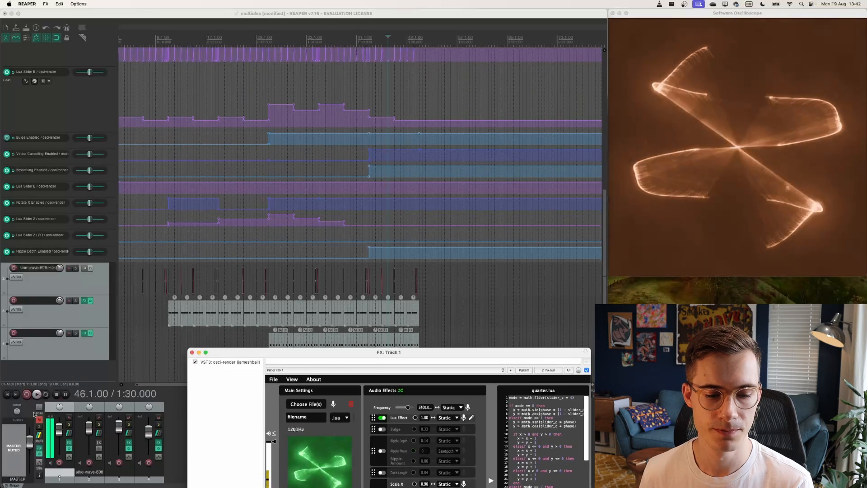